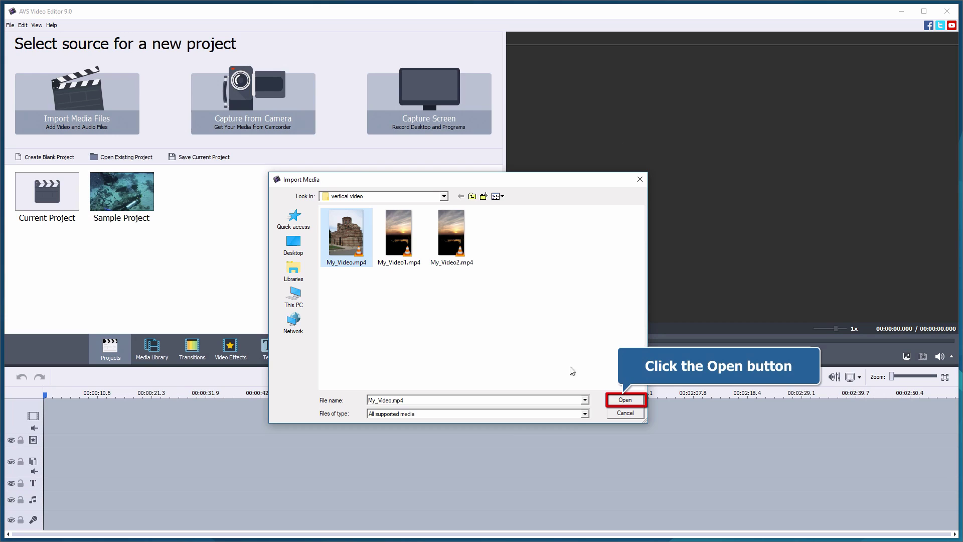
Import My_Video.mp4 from the vertical video folder into the media library.
click(625, 400)
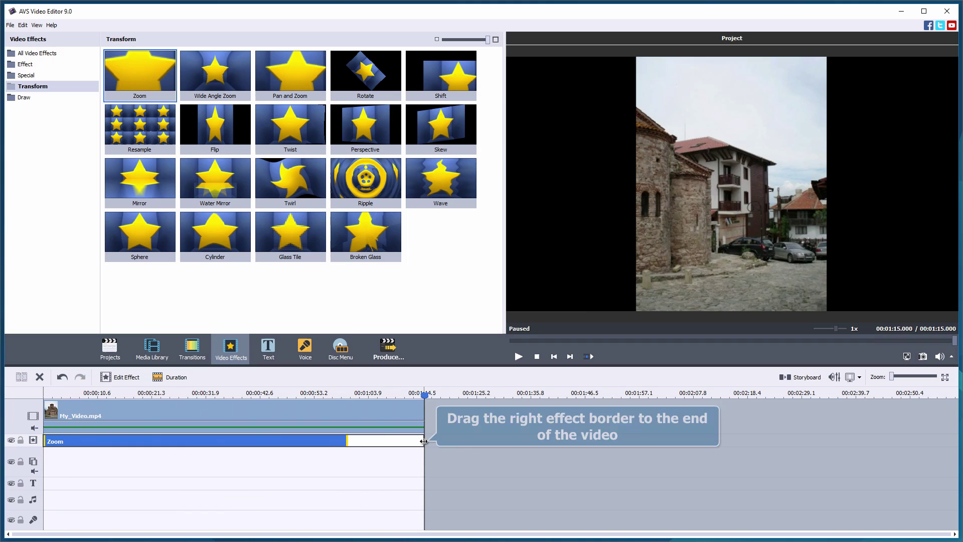
Increase the Zoom effect so the background video fills the widescreen frame.
click(122, 379)
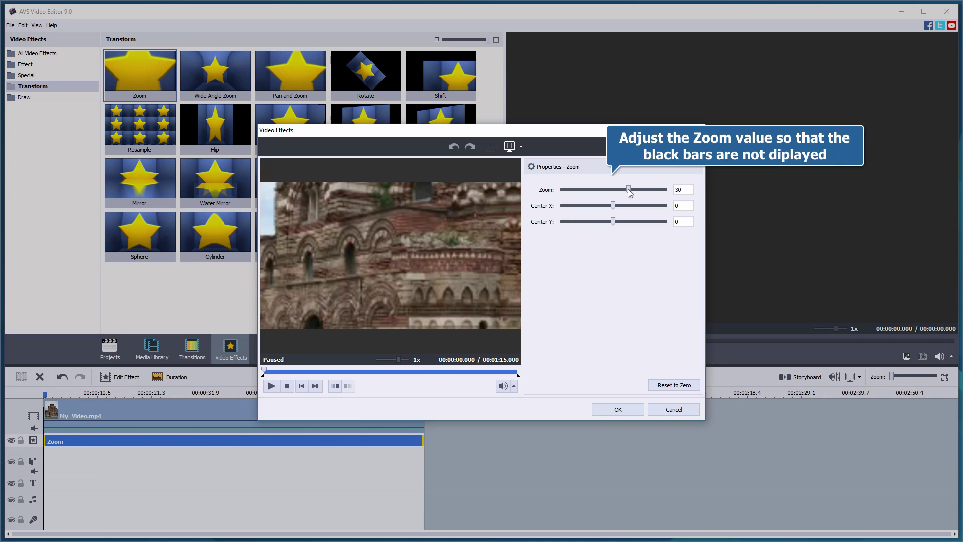
drag(629, 190, 620, 192)
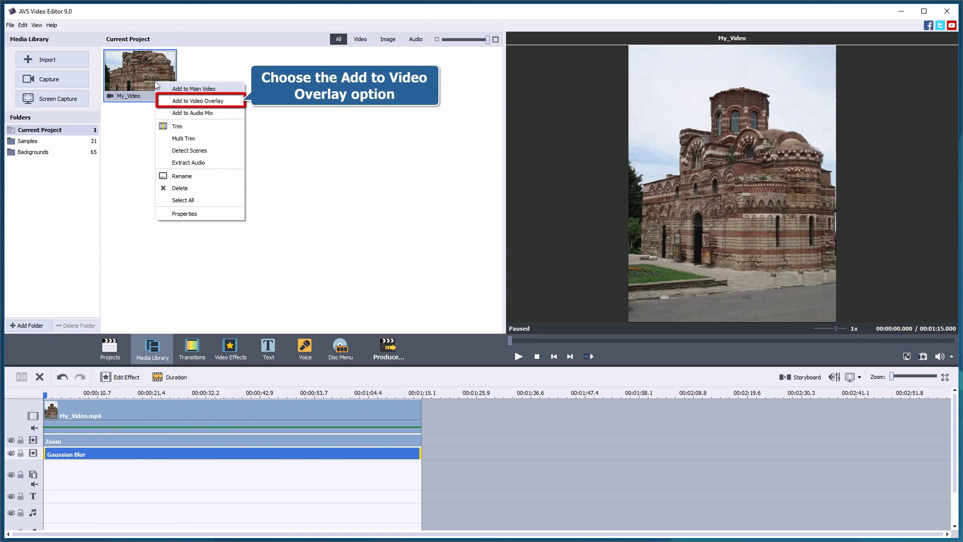
Overlay My_Video on the blurred background and shrink it to the frame height.
click(198, 101)
click(127, 378)
drag(479, 354, 466, 343)
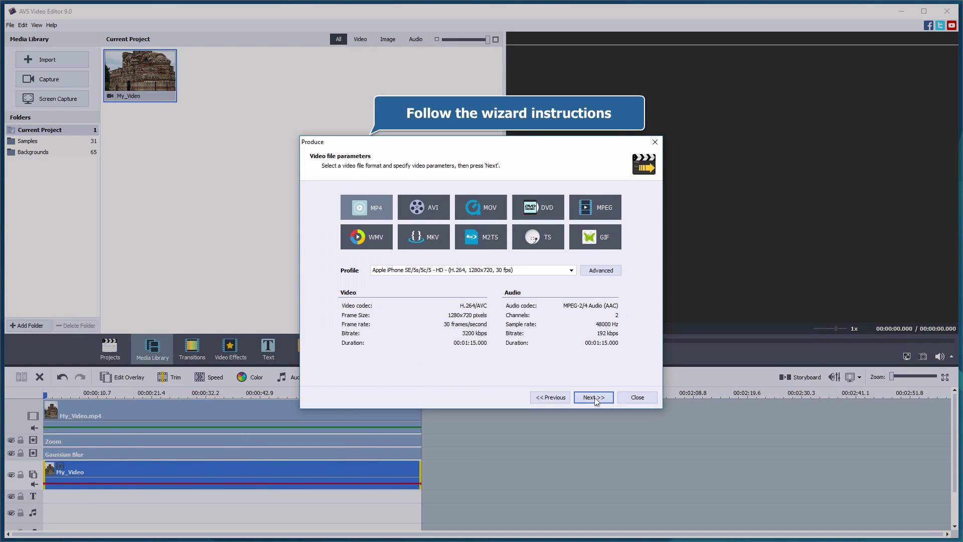
Select the Apple iPhone XS/XR/X/8/7/6s/6 Full HD 1920x1080 export profile.
click(572, 270)
click(434, 299)
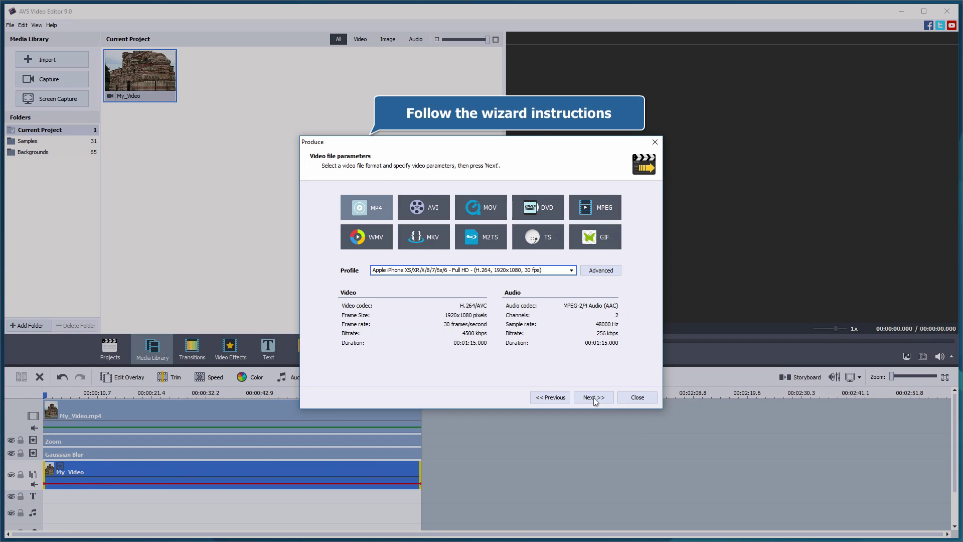